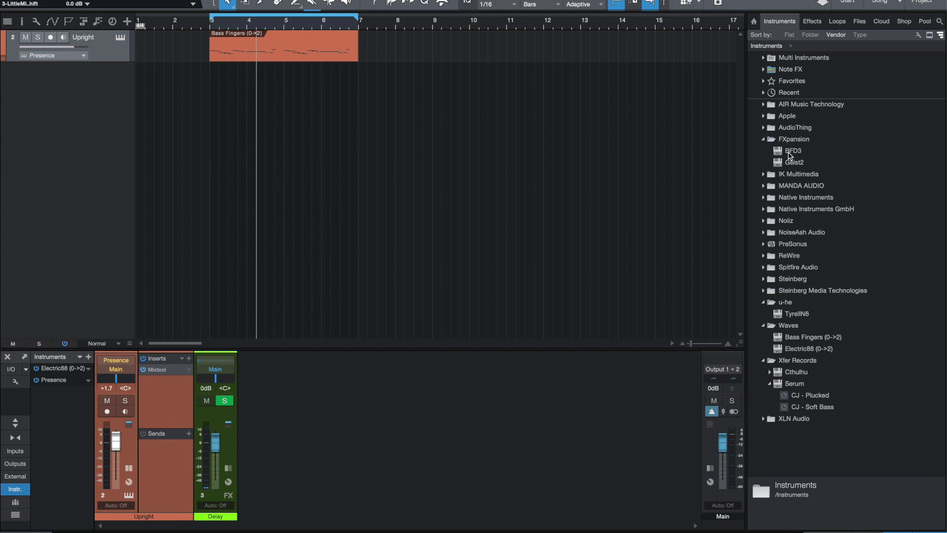
Step: Add BFD3 from the Instruments browser as a new track and check BFD3's preferences
left_click_drag(788, 155, 250, 169)
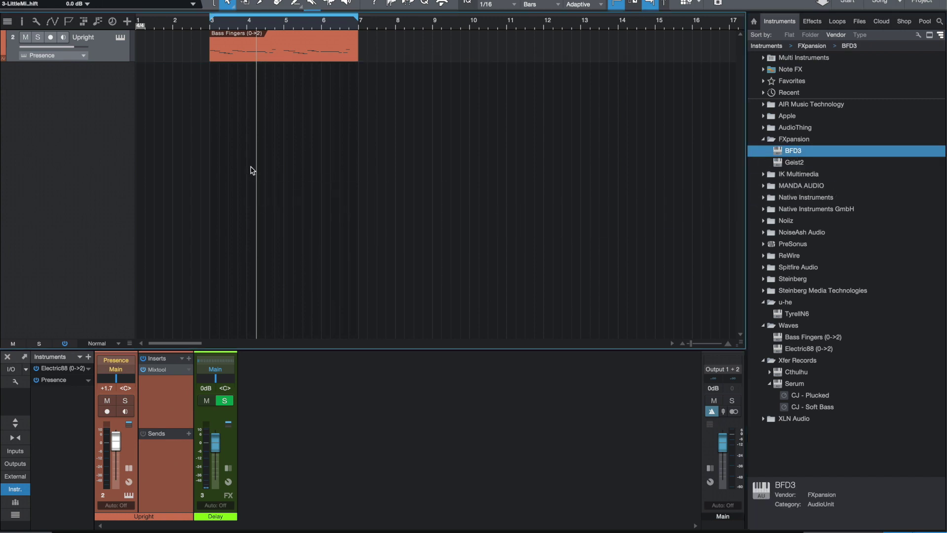
double_click(802, 150)
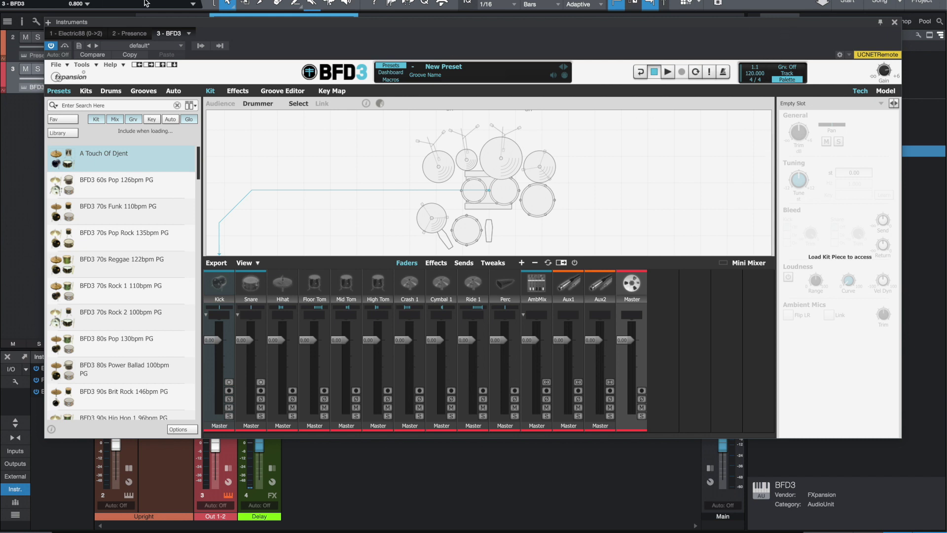
left_click(92, 67)
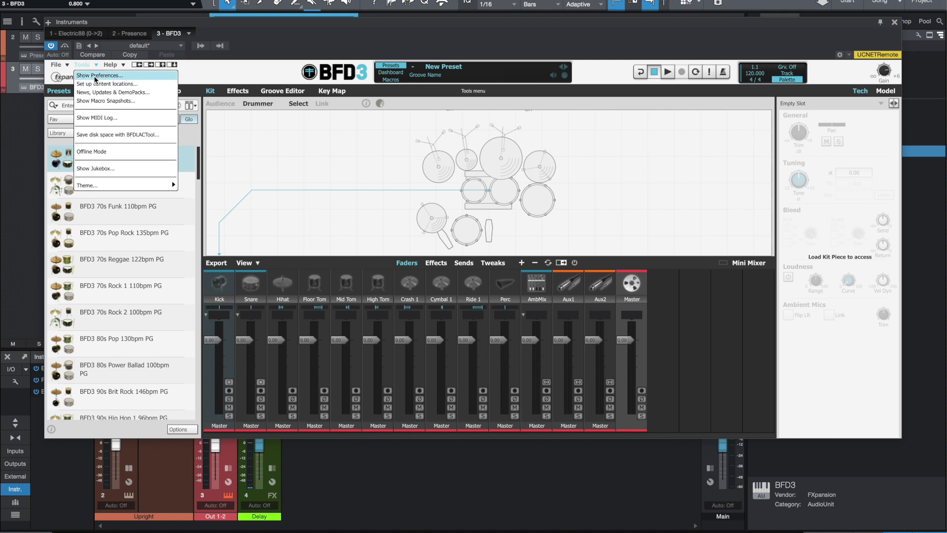
left_click(96, 77)
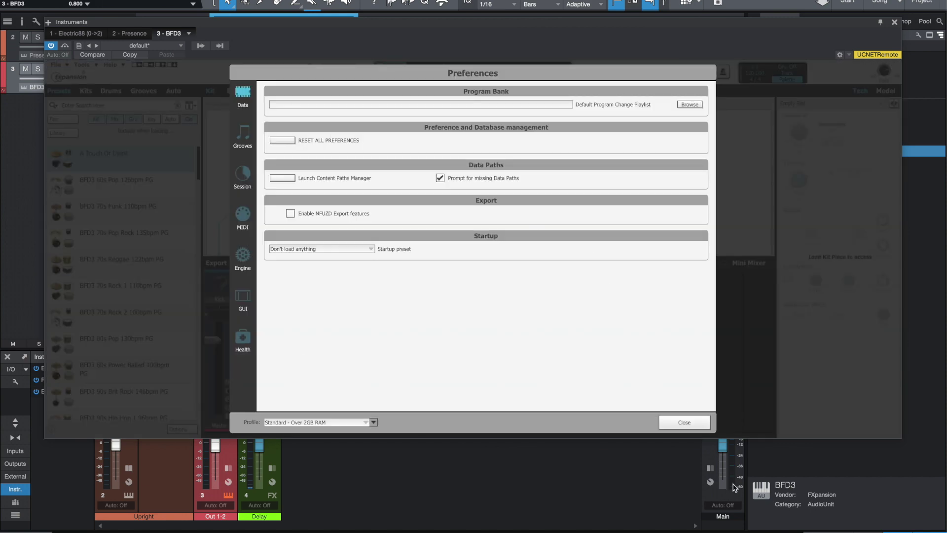
left_click(691, 423)
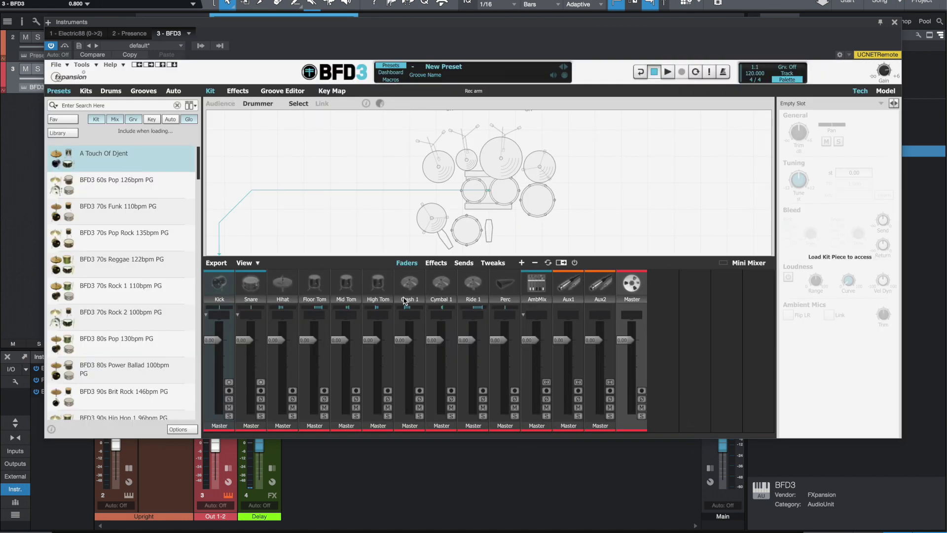
left_click(82, 64)
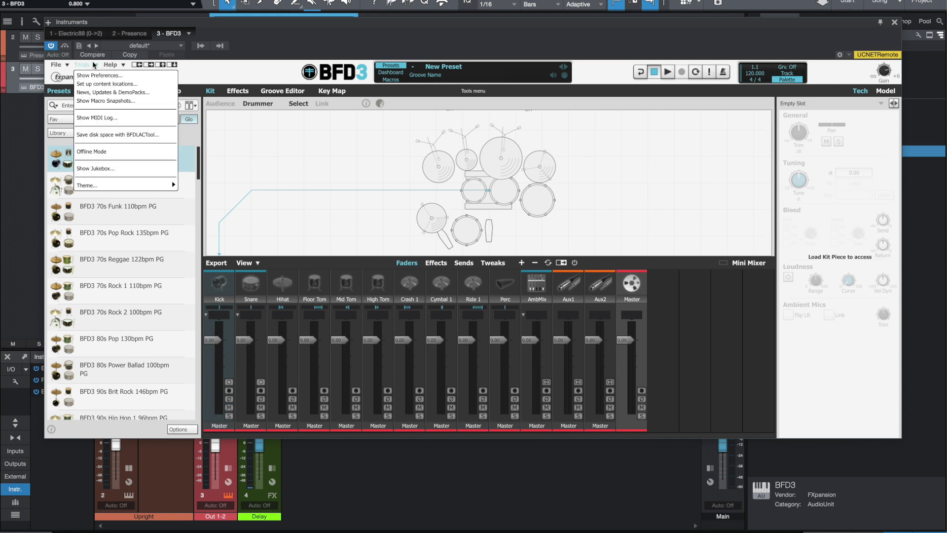
Step: Show BFD3's content locations: Core Library, Rock Tambourine and Modern Rock Grooves
left_click(98, 85)
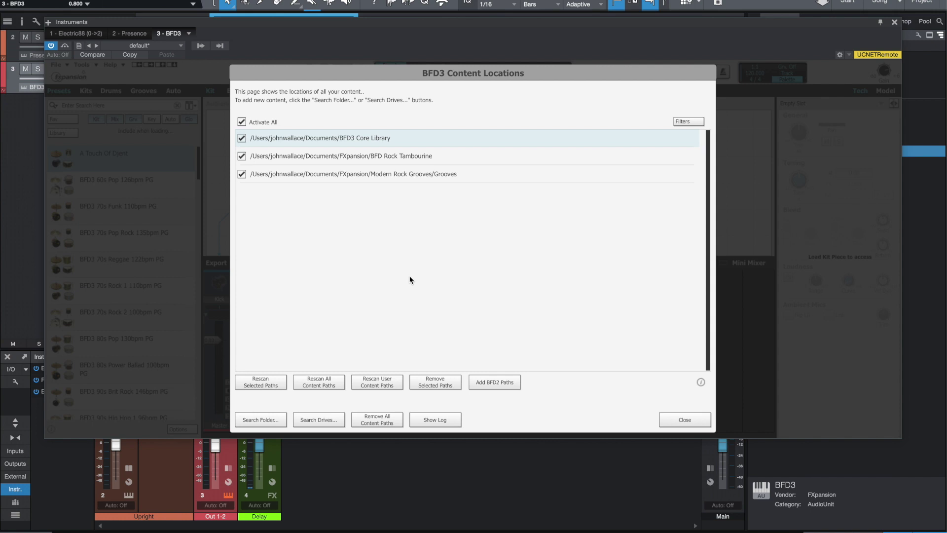
Step: Close Content Locations and load the BFD3 Soul Groove 88bpm RD preset from the Presets list
left_click(685, 421)
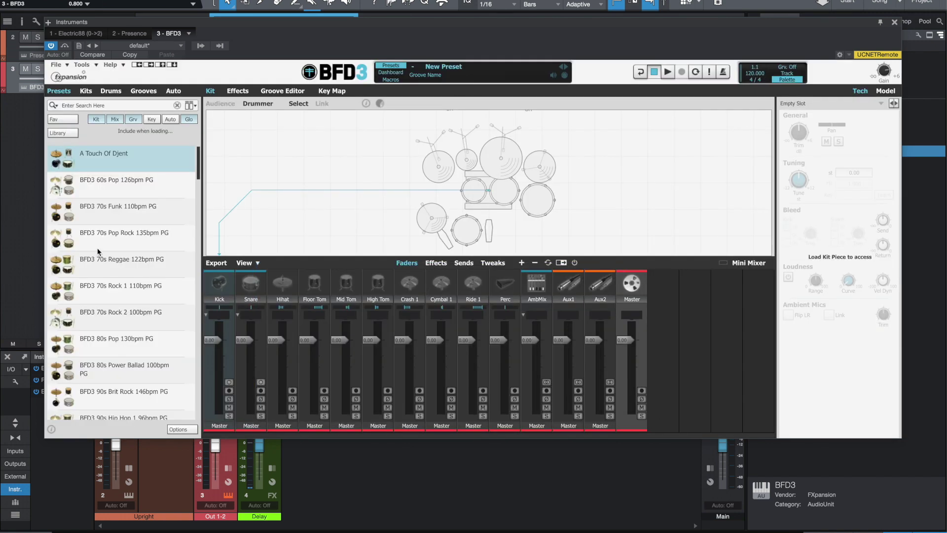
scroll(170, 182, "down", 10)
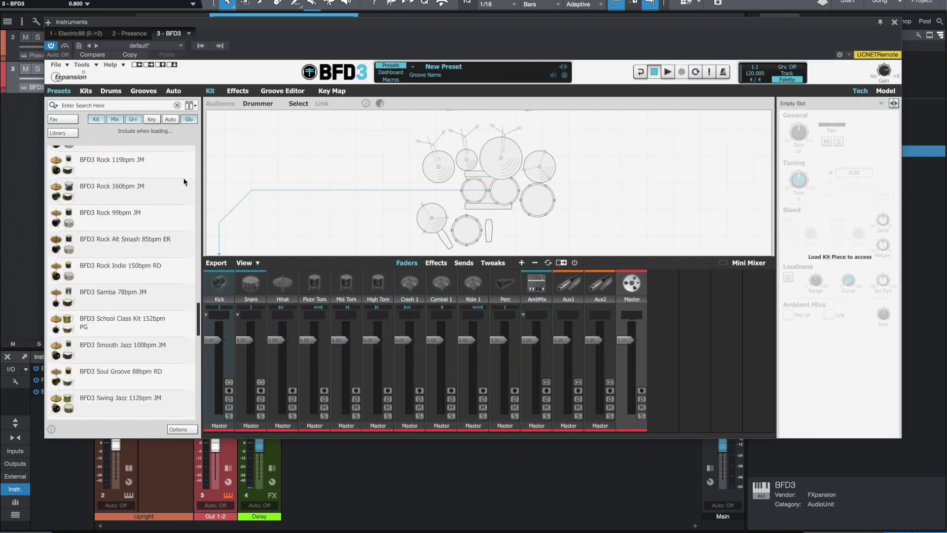
scroll(148, 266, "down", 10)
scroll(148, 266, "up", 5)
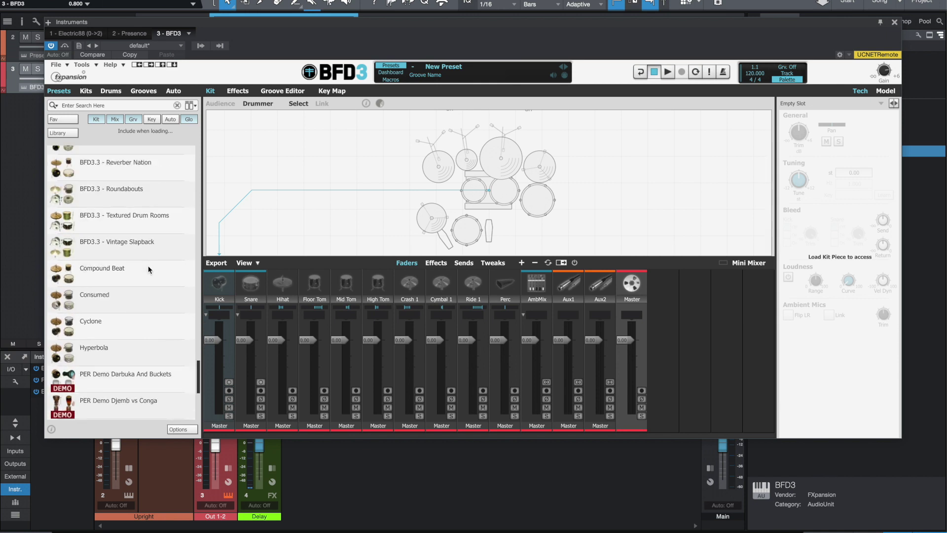
scroll(148, 265, "up", 2)
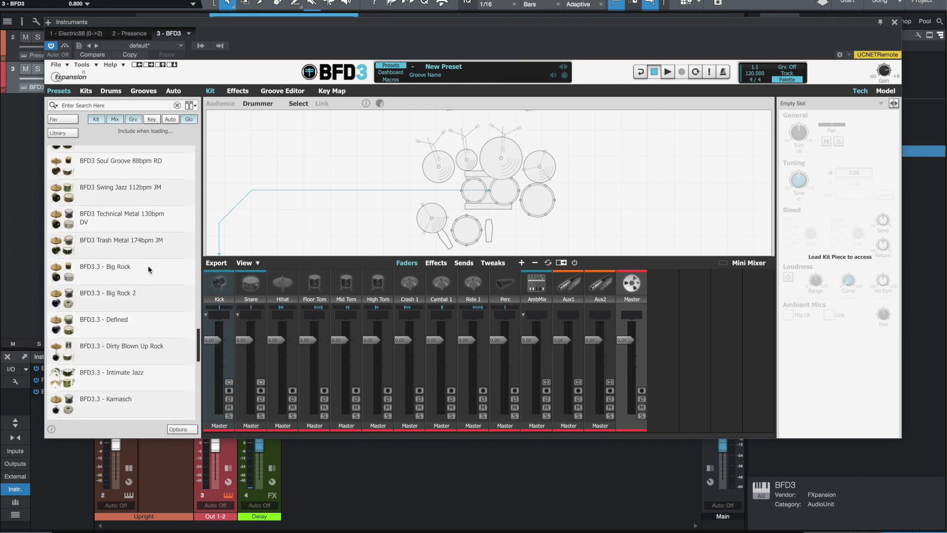
scroll(148, 265, "up", 1)
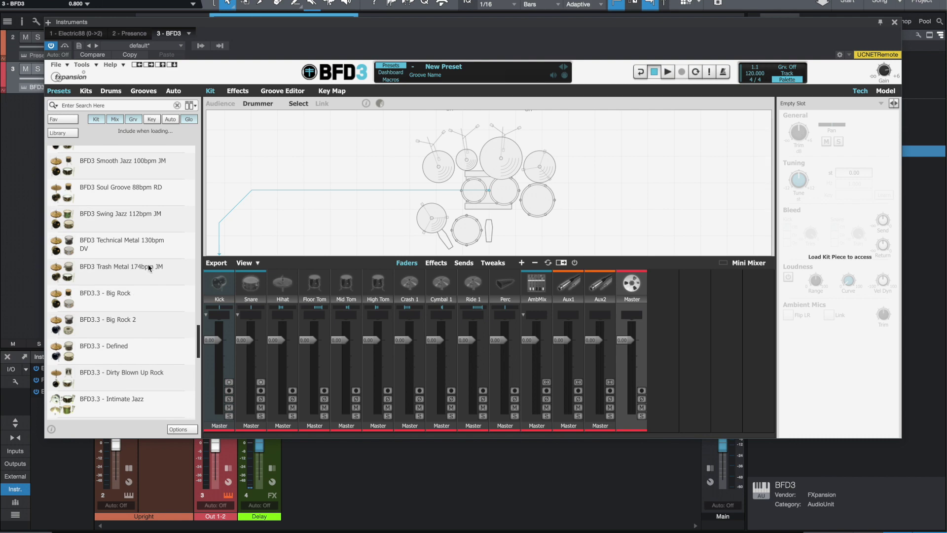
left_click(131, 193)
left_click(131, 192)
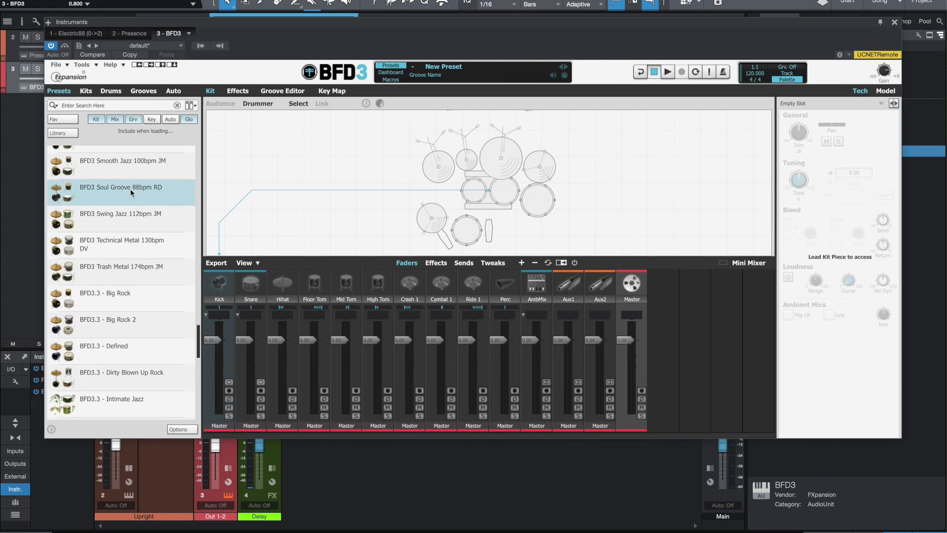
Step: In the Groove Editor, select and play the 108 BPM_Funk_HH2 palette groove
left_click(283, 90)
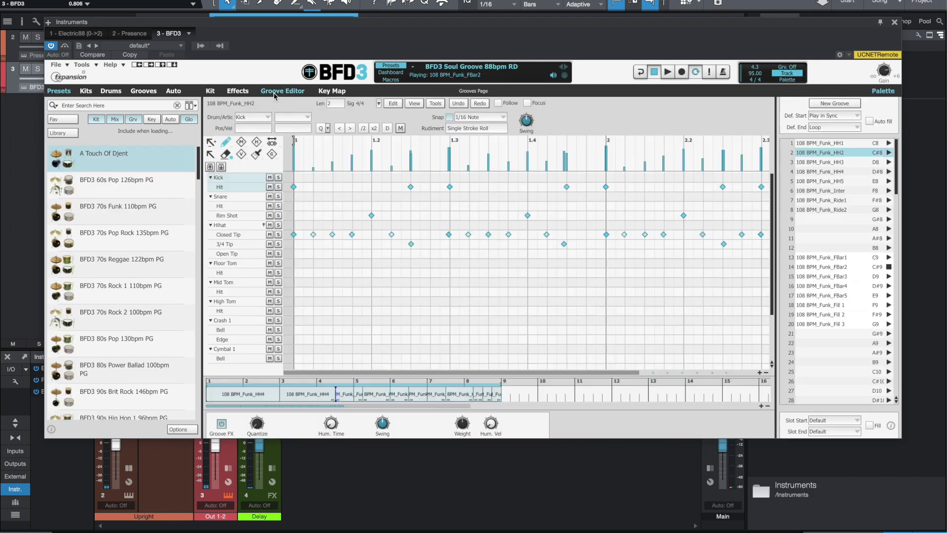
left_click(858, 150)
left_click(886, 153)
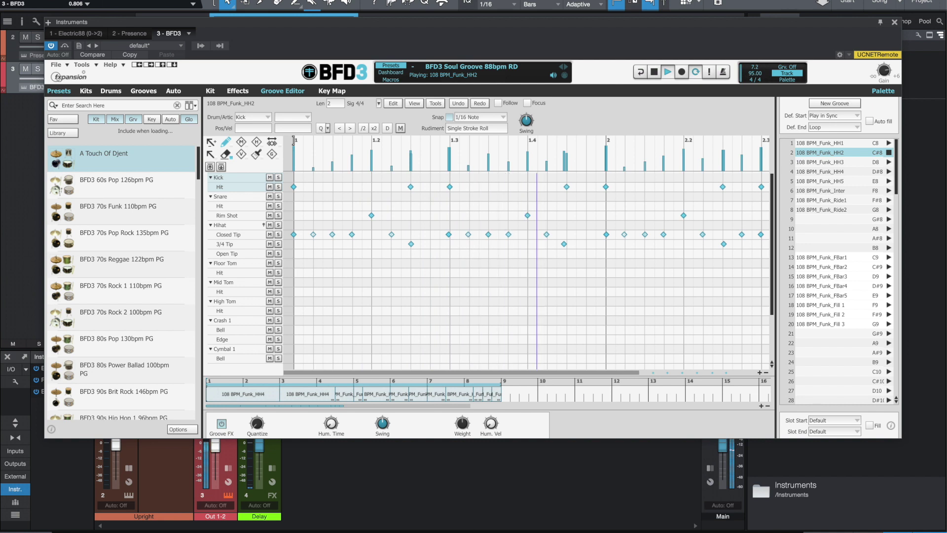
mouse_move(705, 531)
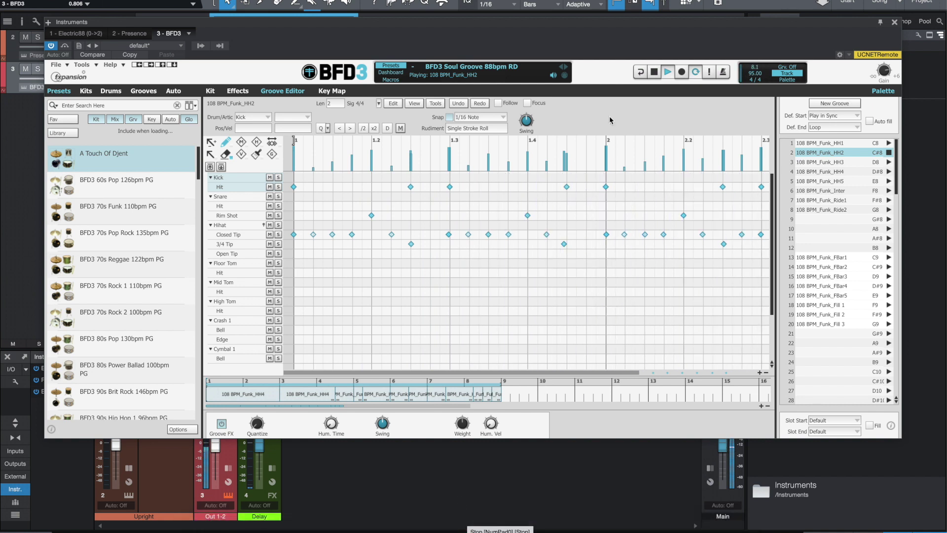
Step: Stop playback and set BFD3's default groove start to Immediate
left_click(652, 74)
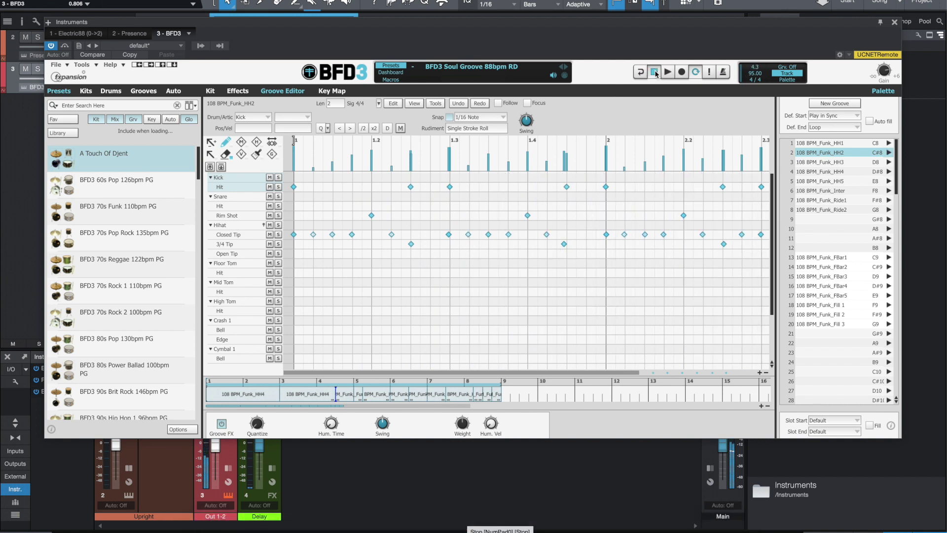
left_click(851, 118)
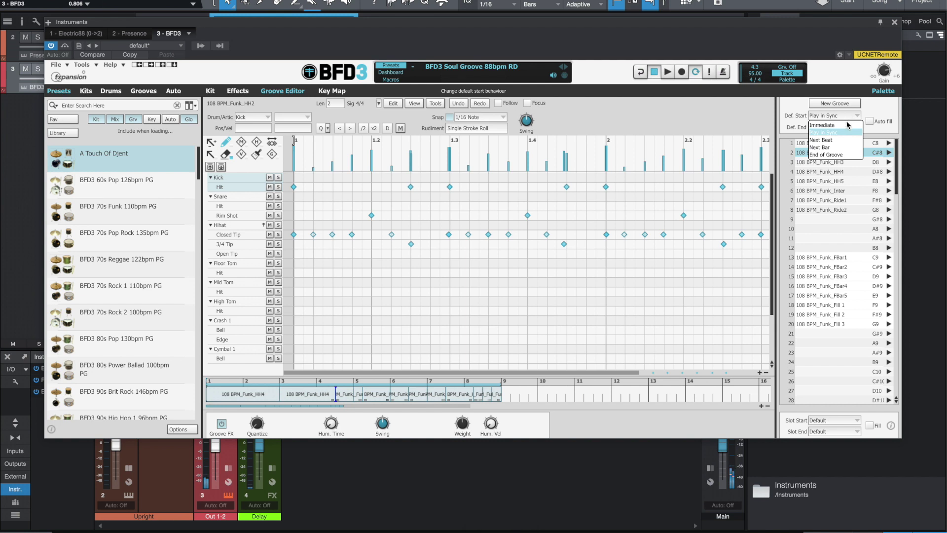
left_click(847, 124)
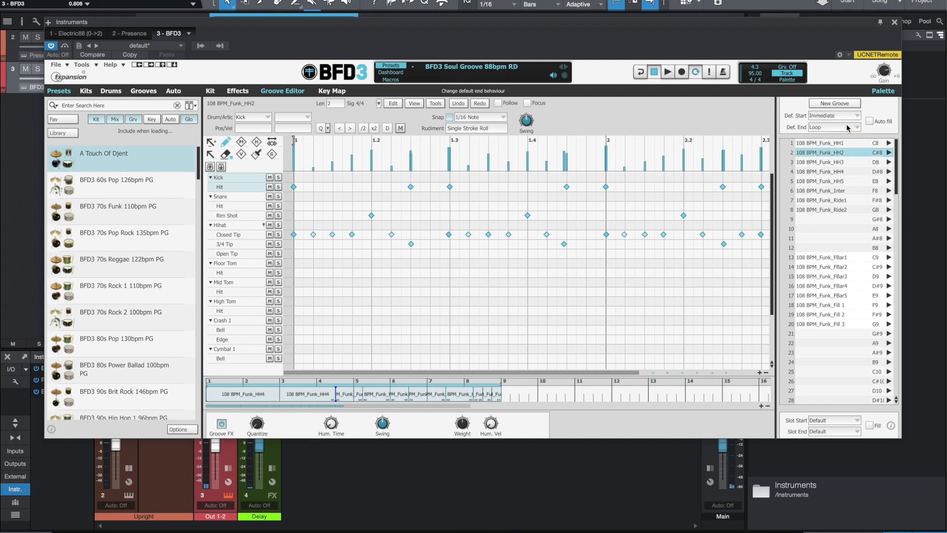
Step: Set the slot start to Immediate and slot end to Loop, then close BFD3
left_click(849, 422)
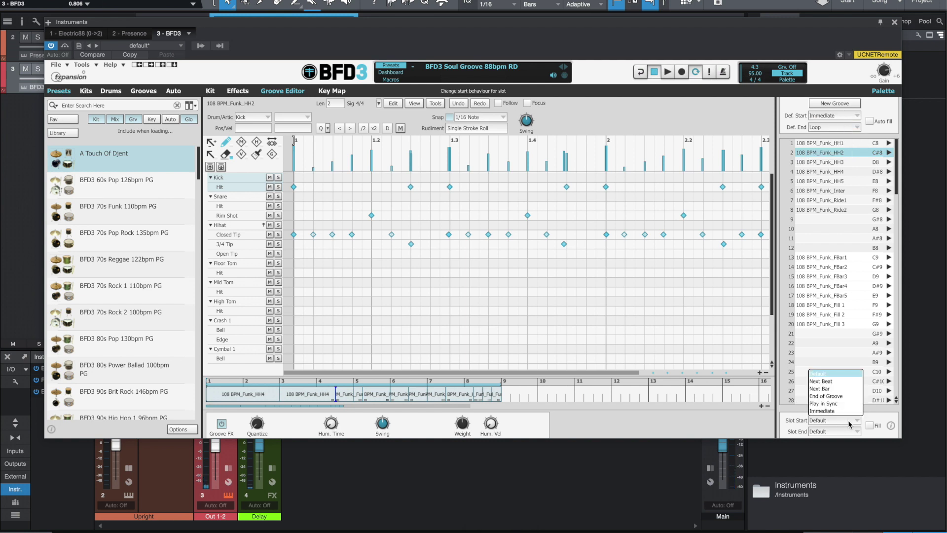
left_click(844, 404)
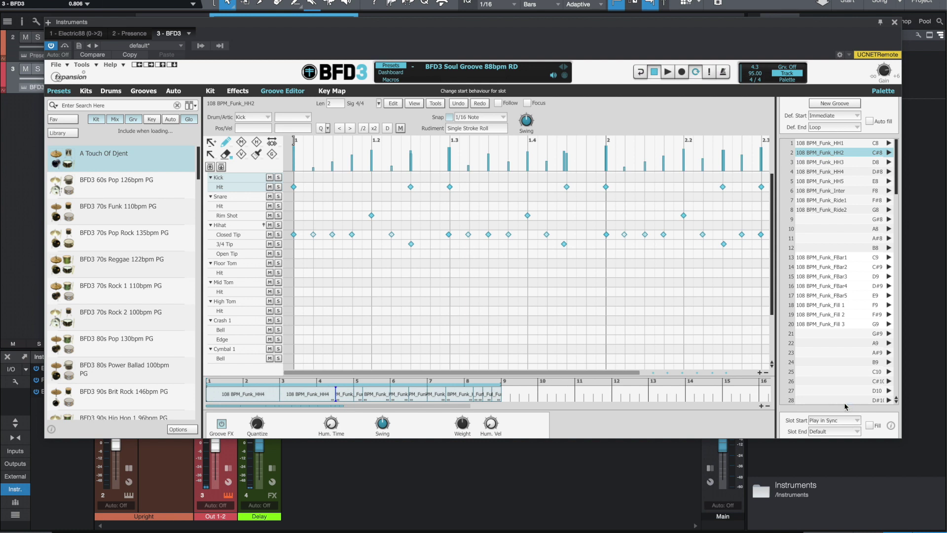
left_click(842, 420)
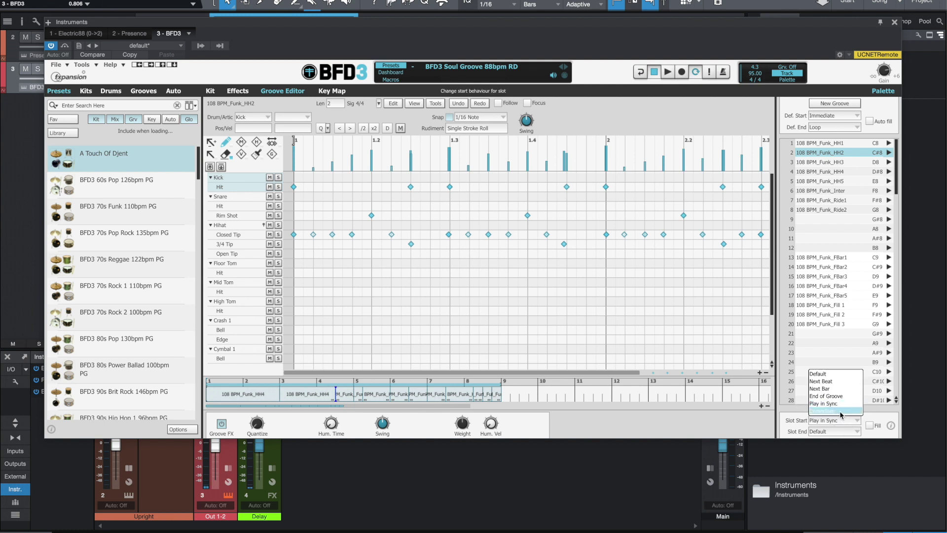
left_click(841, 411)
left_click(842, 432)
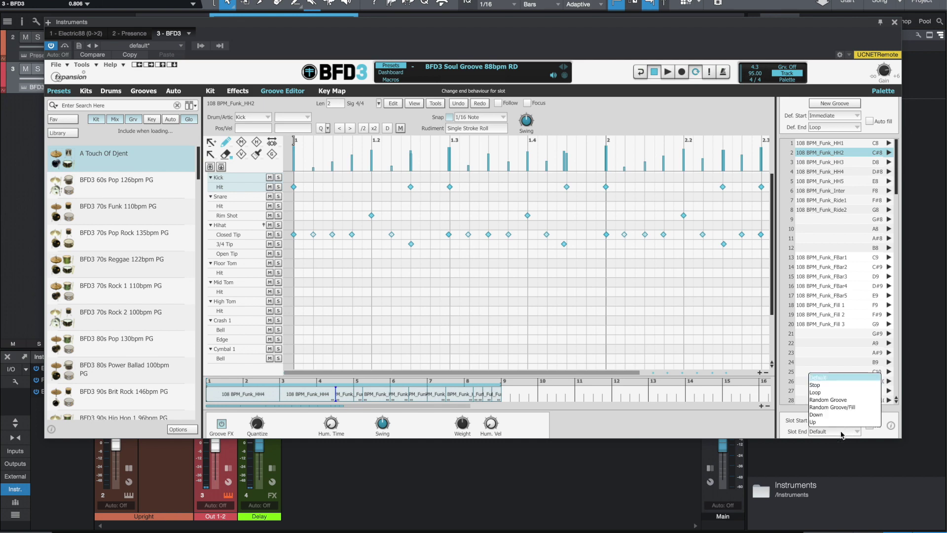
left_click(838, 392)
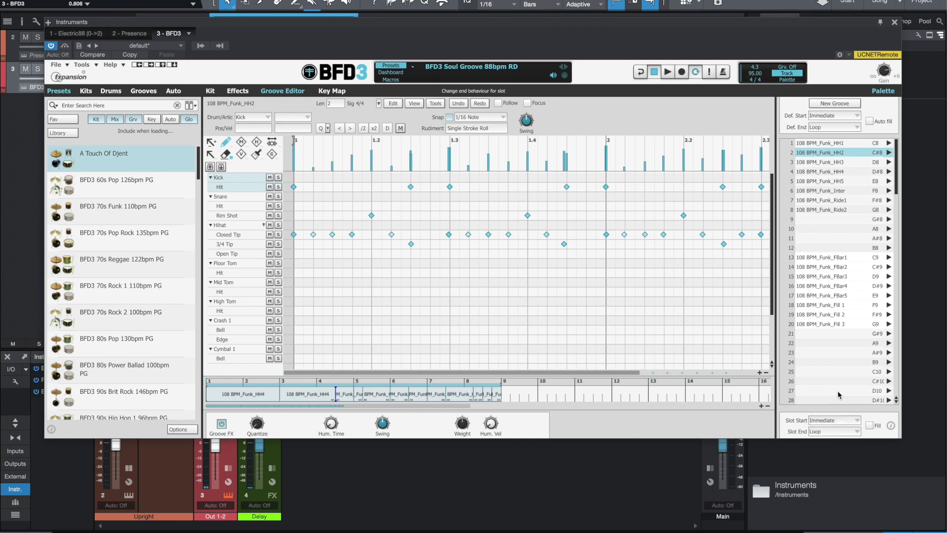
left_click(894, 22)
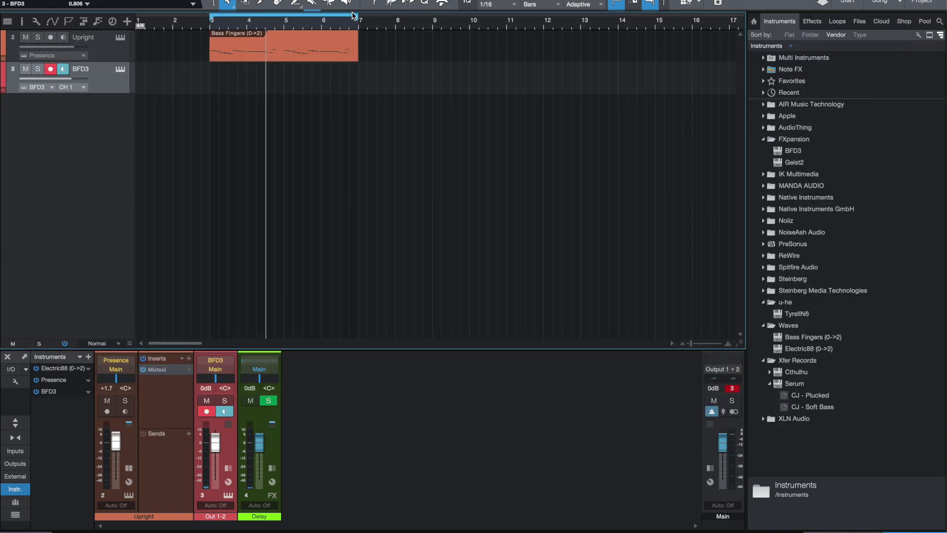
Step: Play the song from bar 3 and bring the BFD3 window back up
left_click(209, 26)
key("space")
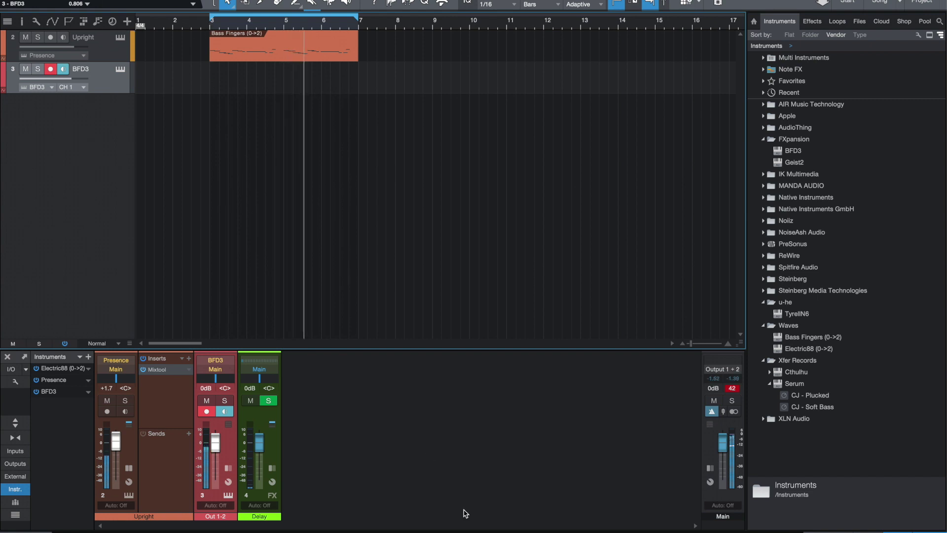
left_click(121, 68)
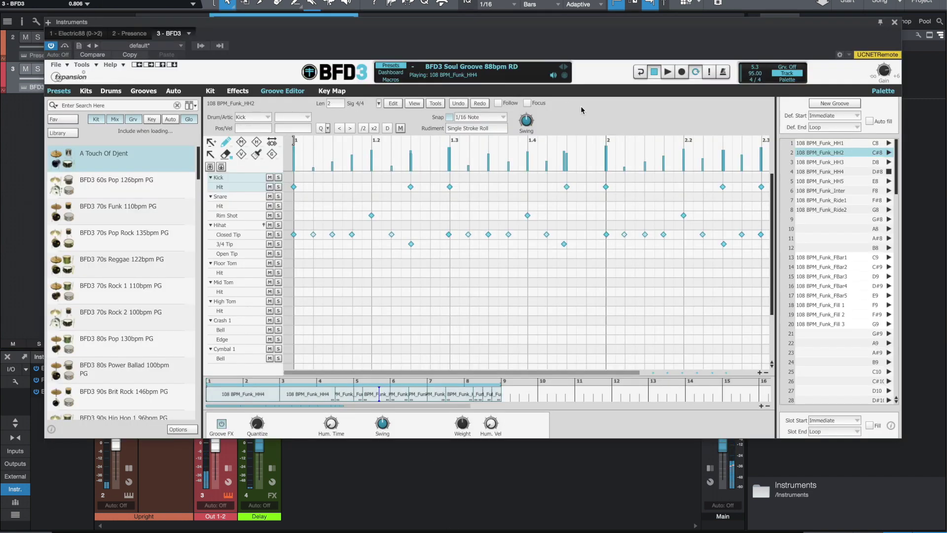
Step: Play the 108 BPM_Funk_HH2 groove with Palette playback, then close and reopen BFD3
left_click(888, 153)
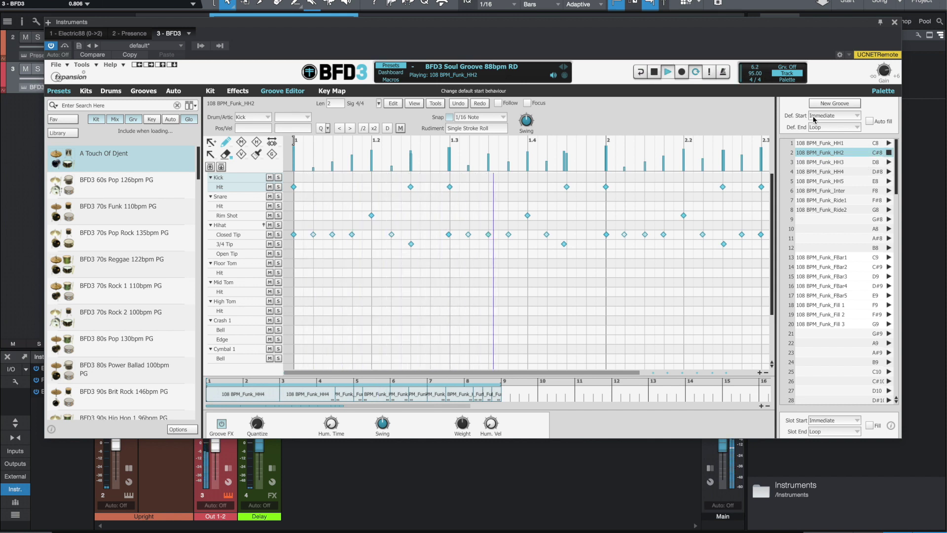
left_click(788, 80)
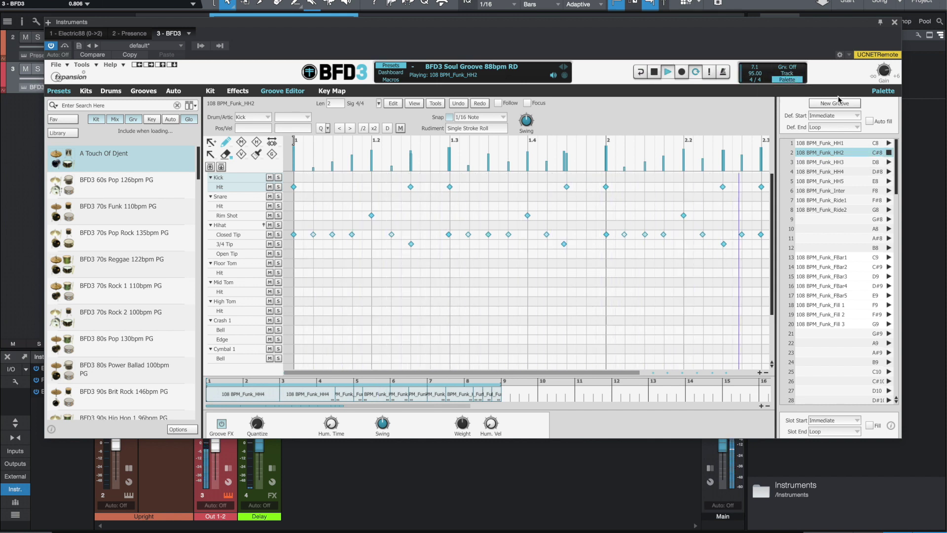
left_click(894, 22)
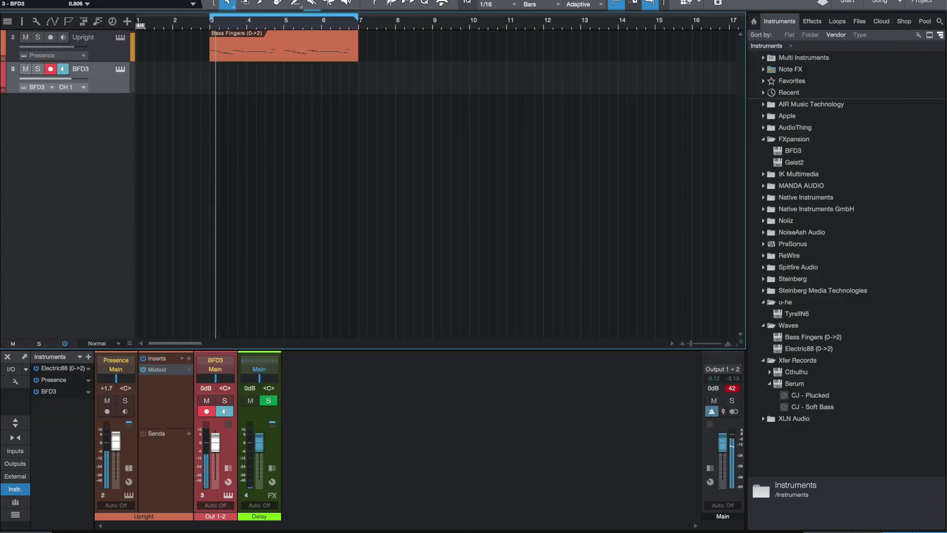
left_click(120, 70)
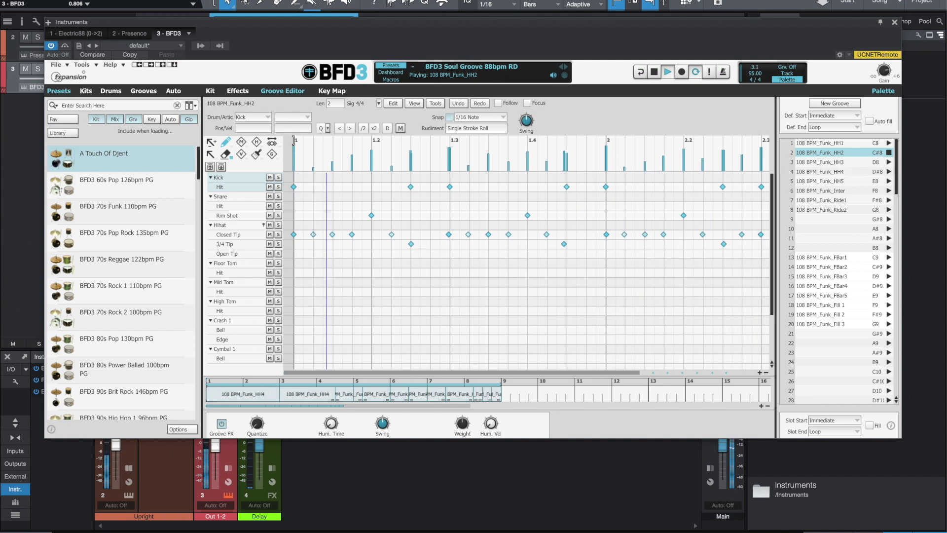
Step: Stop playback, load BFD3 60s Pop 126bpm PG and play its Rock H T 11 groove
key("space")
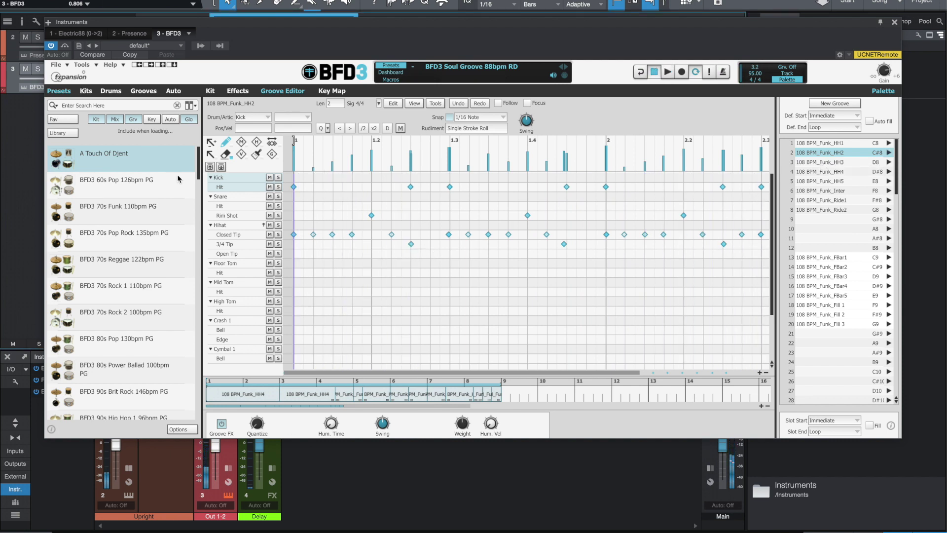
double_click(116, 183)
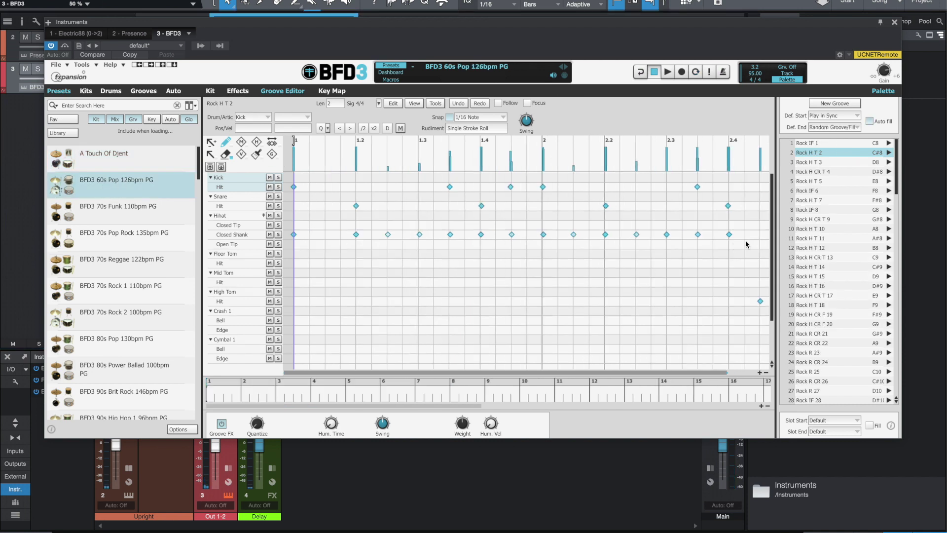
left_click(823, 238)
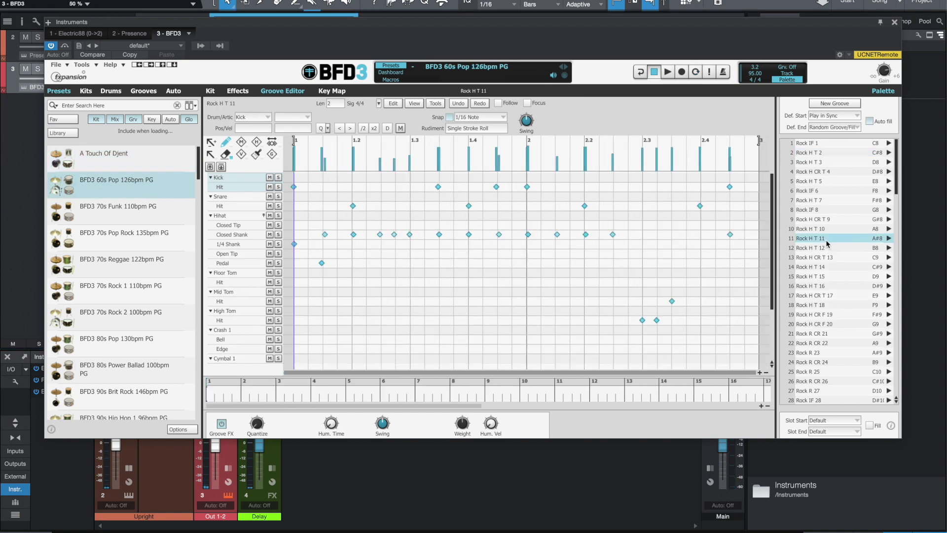
left_click(672, 72)
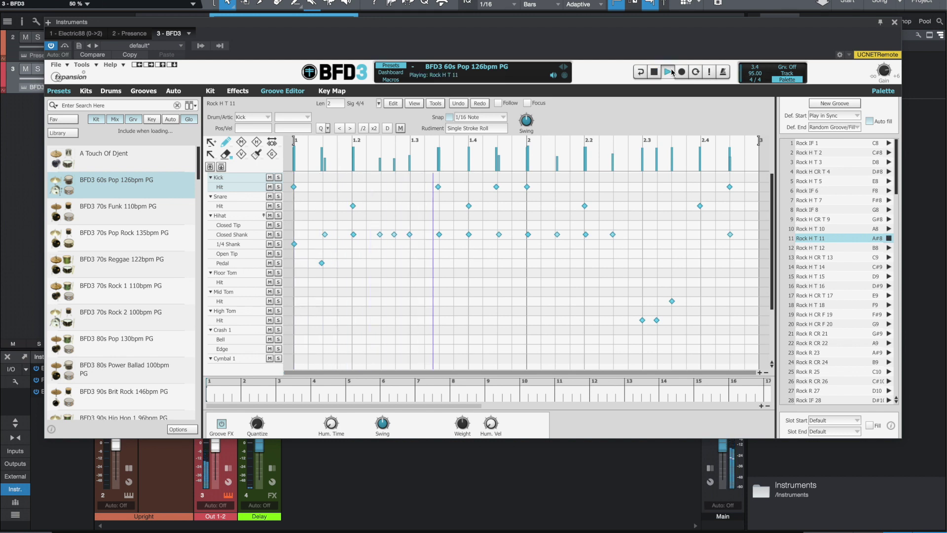
Step: Browse the Kits and Drums lists, then load the BFD3 70s Reggae 122bpm PG preset
left_click(85, 91)
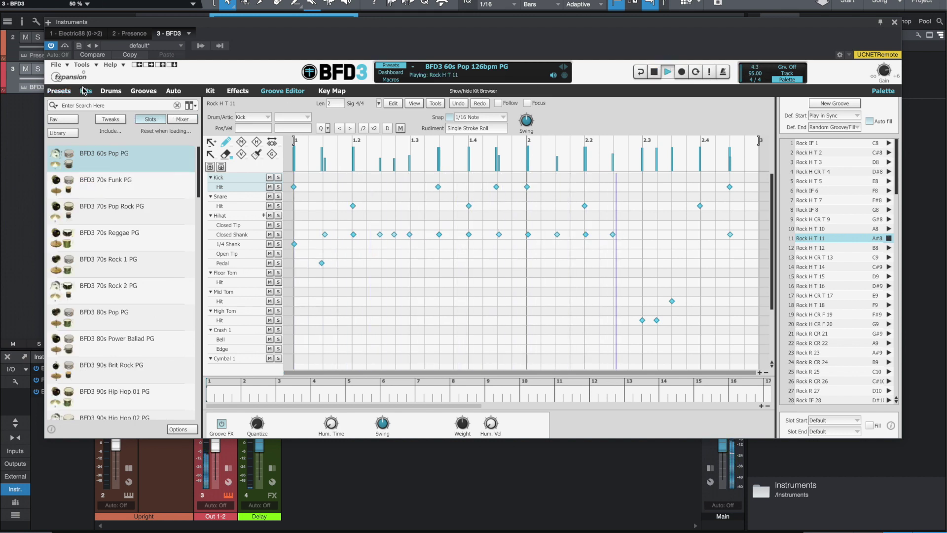
left_click(59, 90)
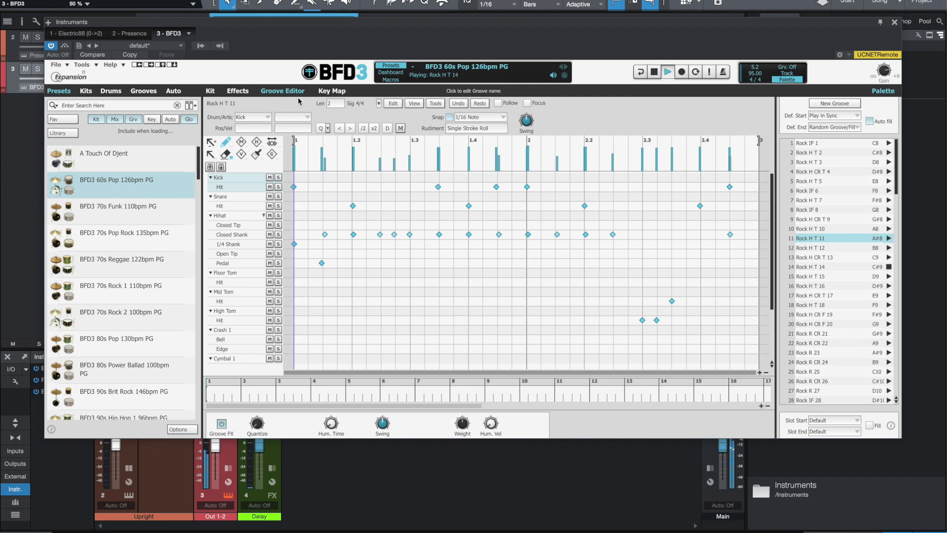
left_click(111, 91)
left_click(54, 91)
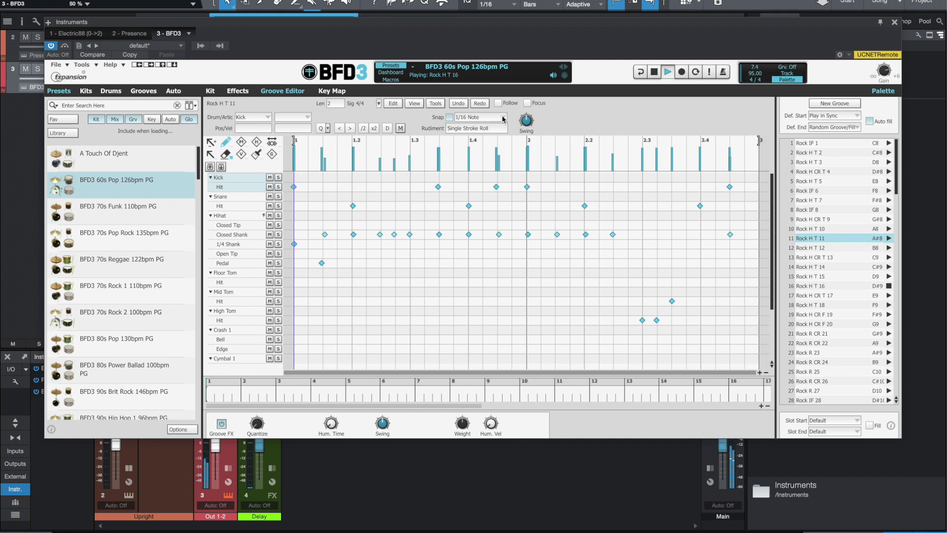
double_click(136, 256)
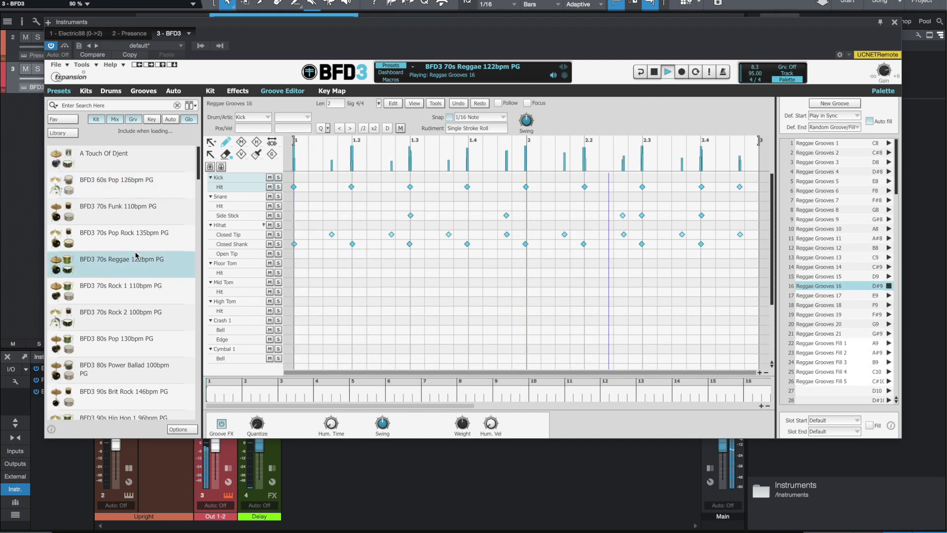
Step: In the Kit view, load BFD3 70s Rock 2 100bpm PG, then the A Touch Of Djent preset
left_click(211, 91)
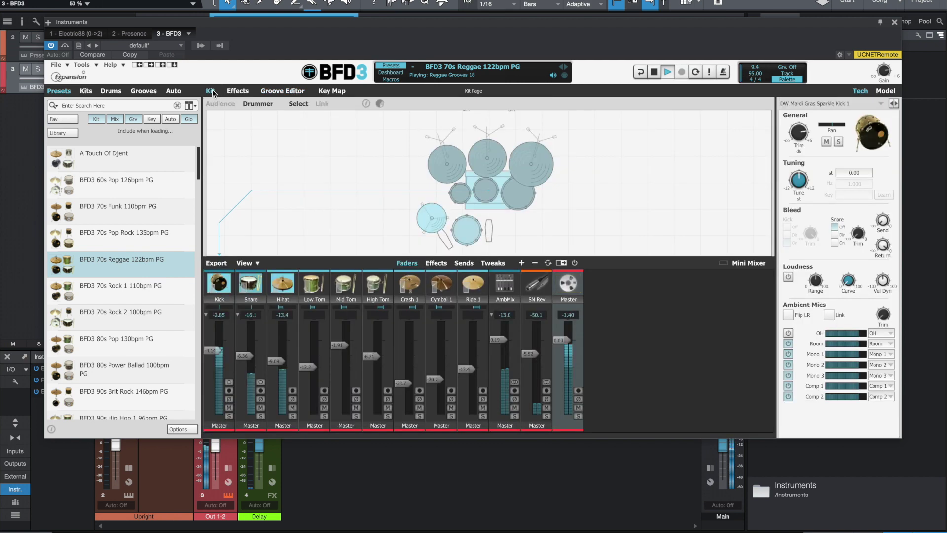
double_click(133, 314)
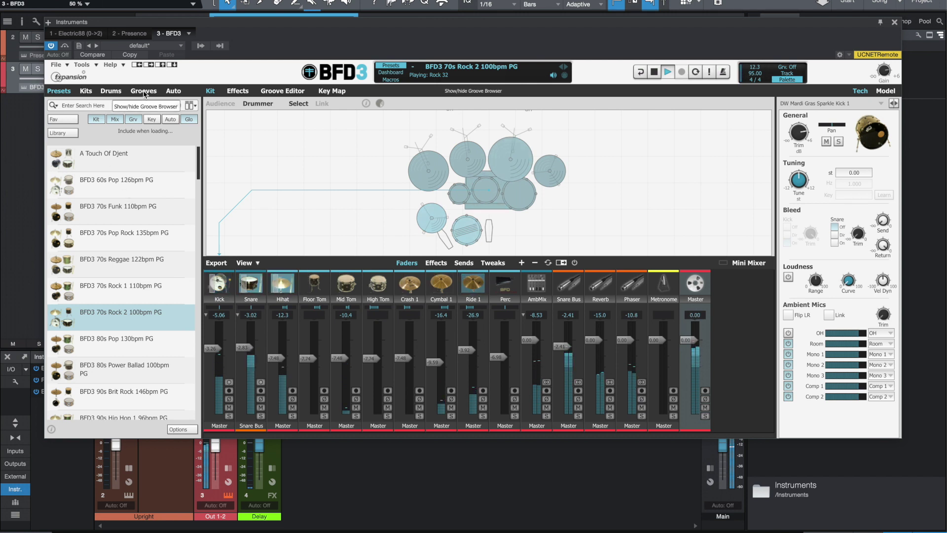
left_click(102, 166)
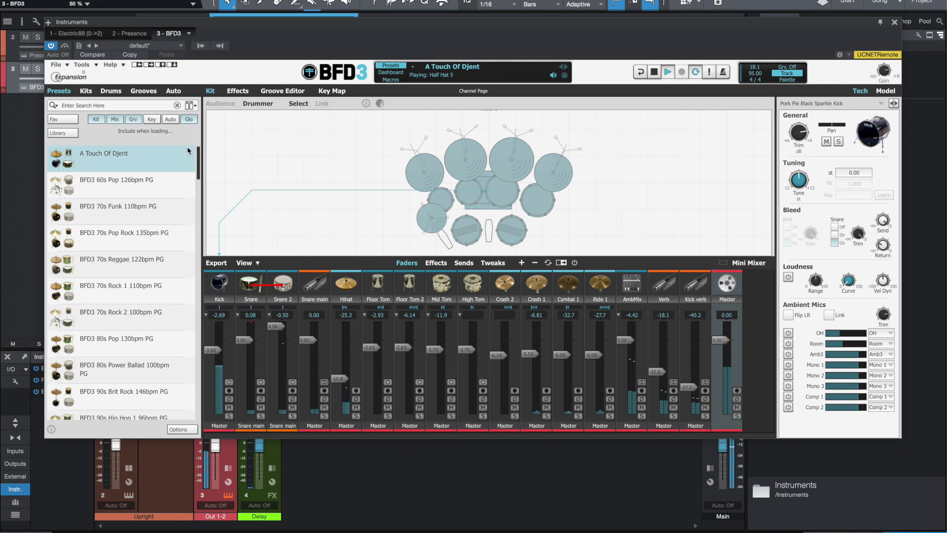
left_click(308, 92)
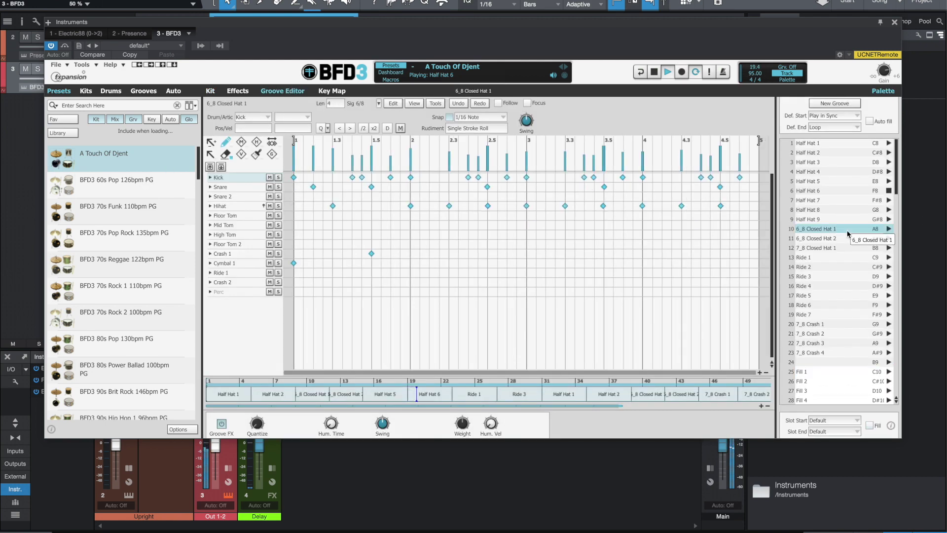
Step: Play the 6_8 Closed Hat 1 groove, show the Kits list, and return to the kit mixer
left_click(889, 228)
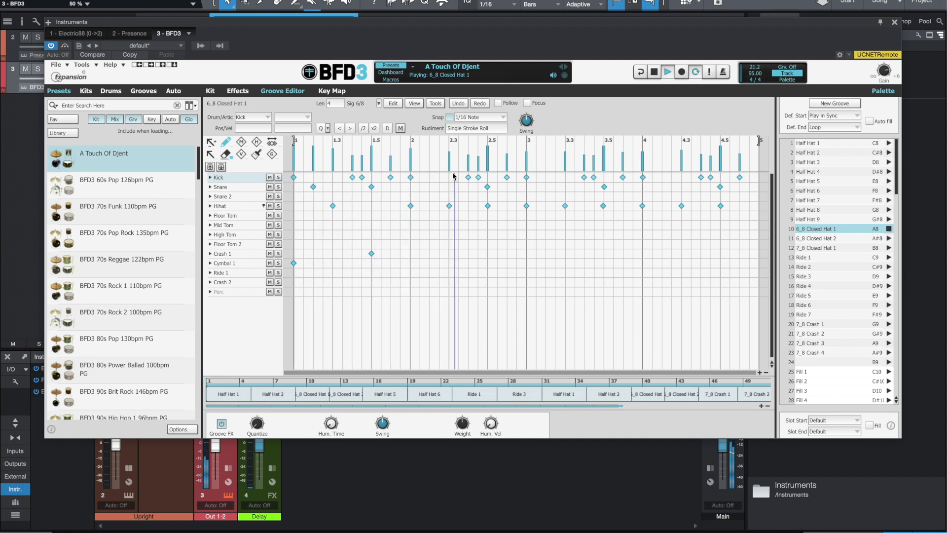
left_click(85, 91)
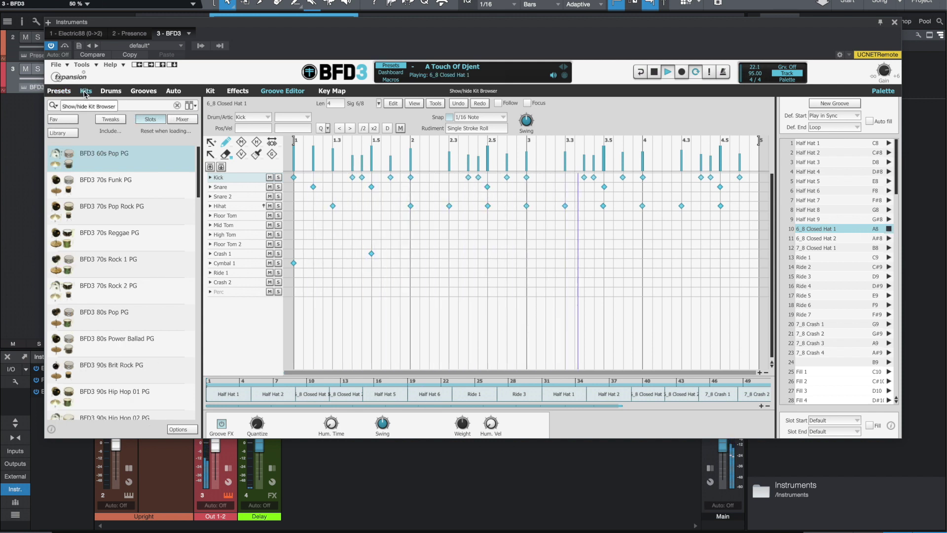
left_click(86, 92)
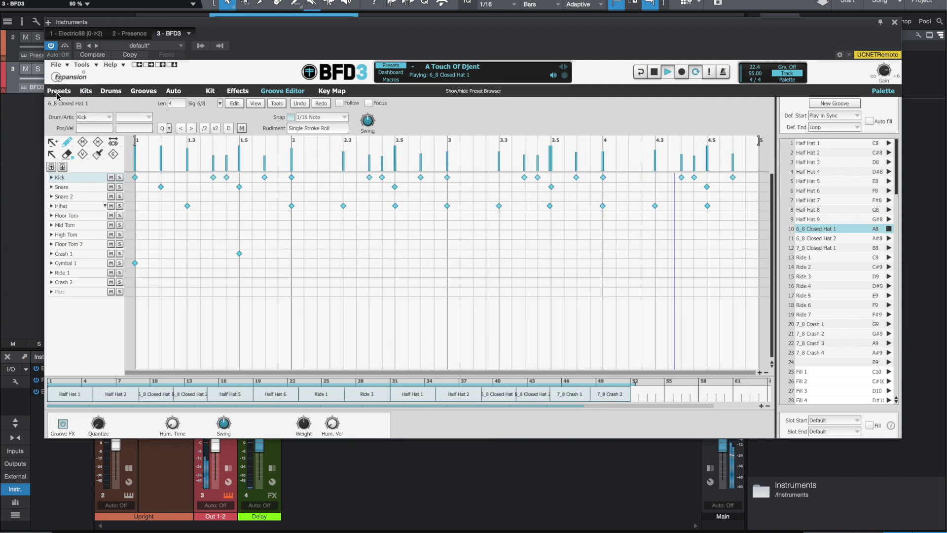
left_click(58, 93)
left_click(86, 92)
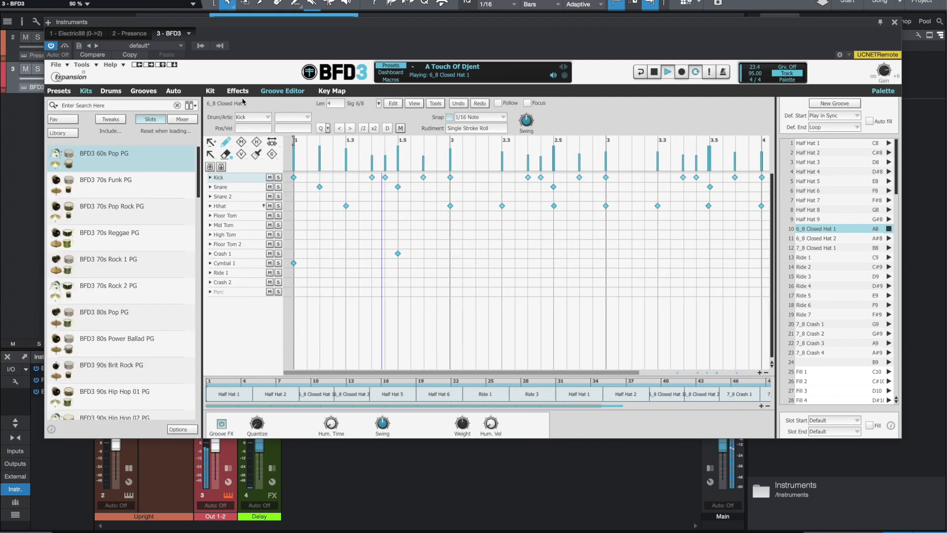
left_click(210, 91)
Step: Drop the Snare 2 fader fully, restore it near 0 dB, then solo and unsolo Snare 2
left_click_drag(279, 340, 268, 418)
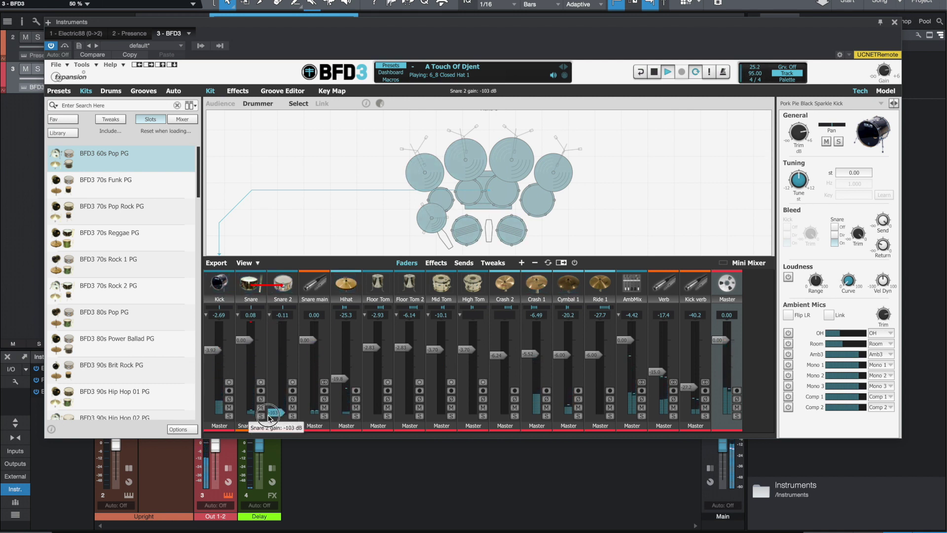
left_click_drag(269, 418, 282, 347)
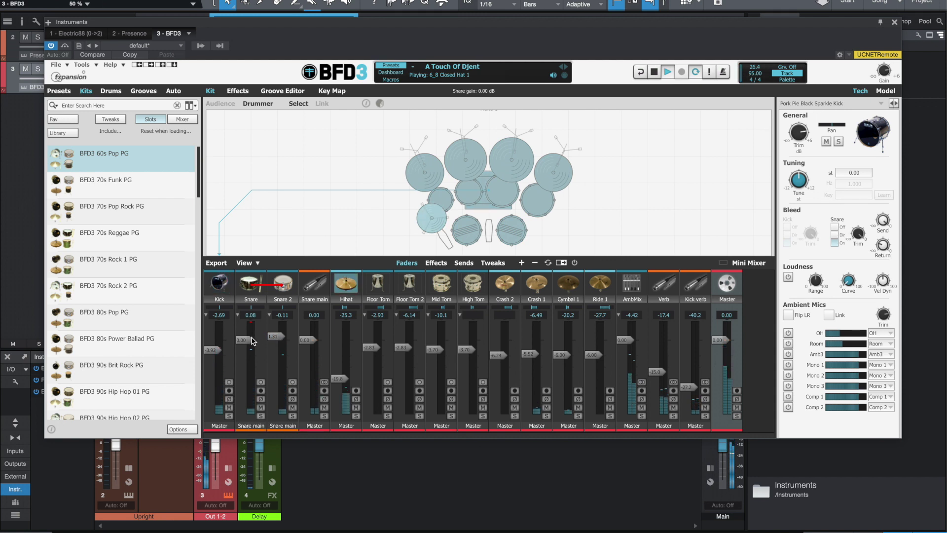
left_click(292, 415)
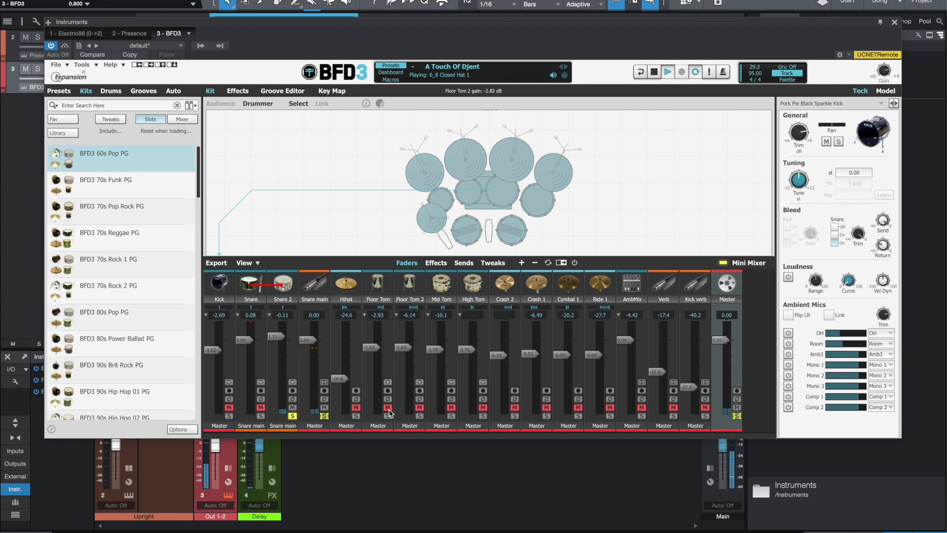
left_click(292, 415)
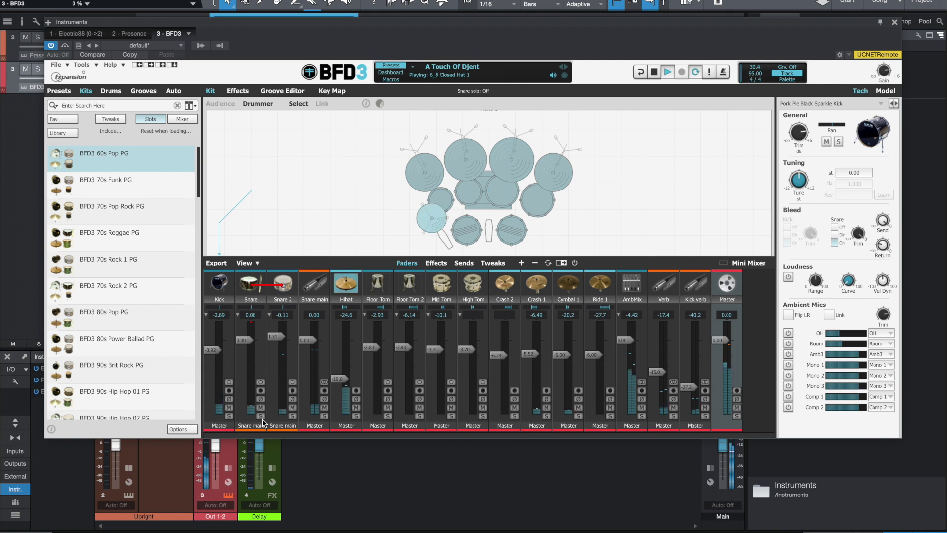
Step: Audition the Snare and Kick channels soloed together, then clear both solos
left_click(261, 415)
left_click(229, 415)
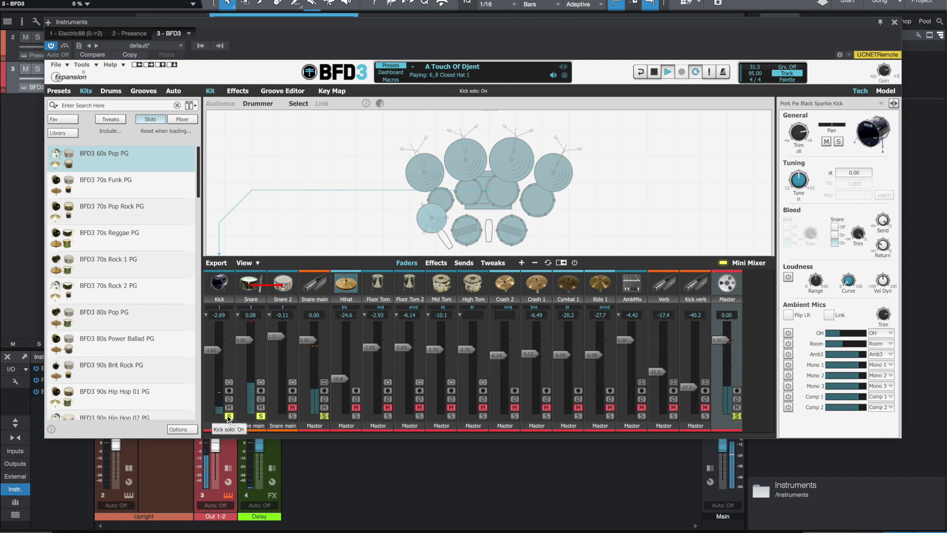
left_click(228, 416)
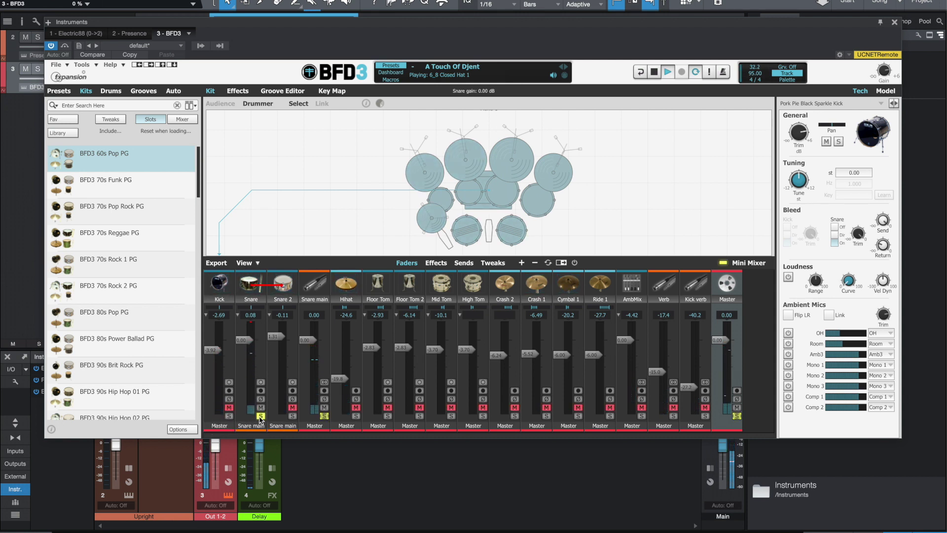
left_click(260, 416)
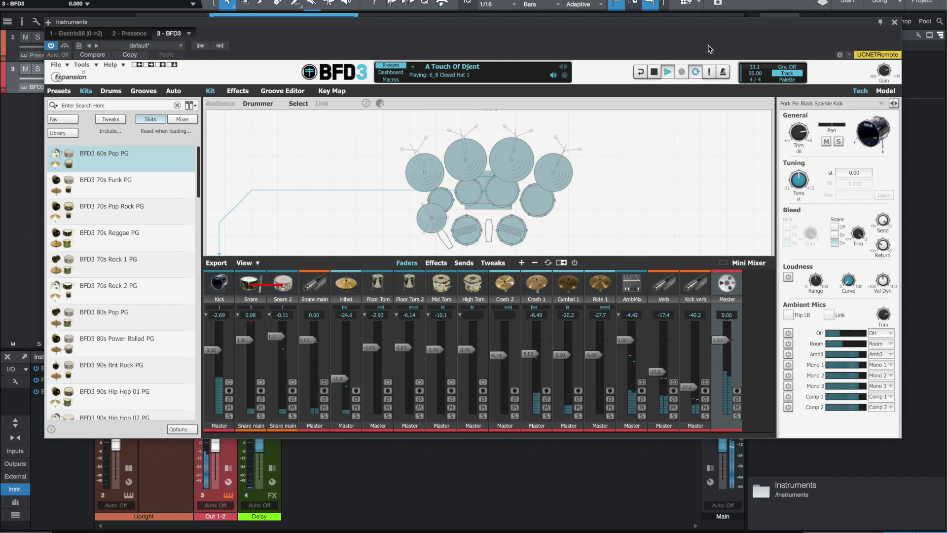
Step: Stop BFD3 playback and return to the presets list with A Touch Of Djent still loaded
left_click(655, 72)
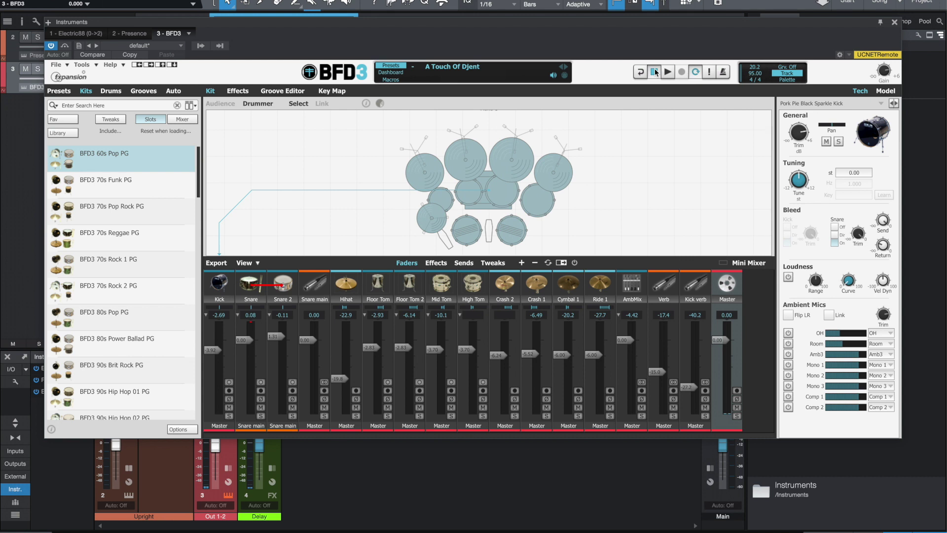
left_click(655, 72)
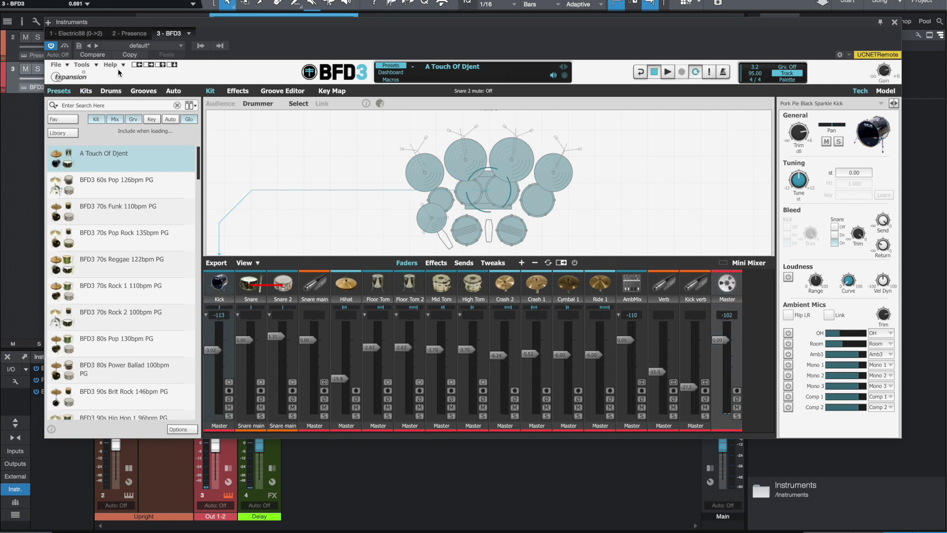